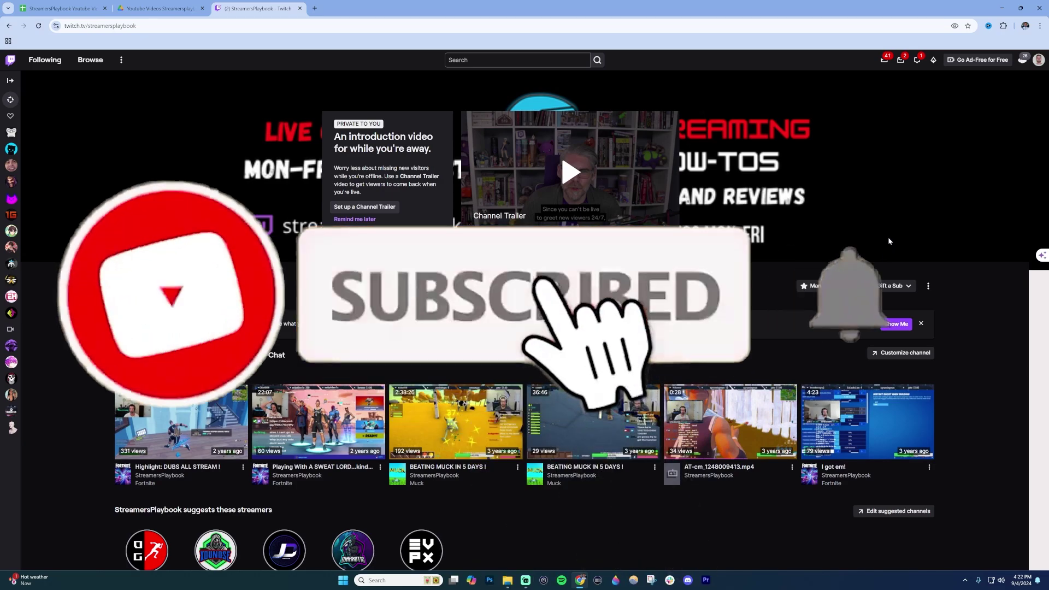
- From the account menu go to the Creator Dashboard and expand its Settings categories
left_click(1039, 61)
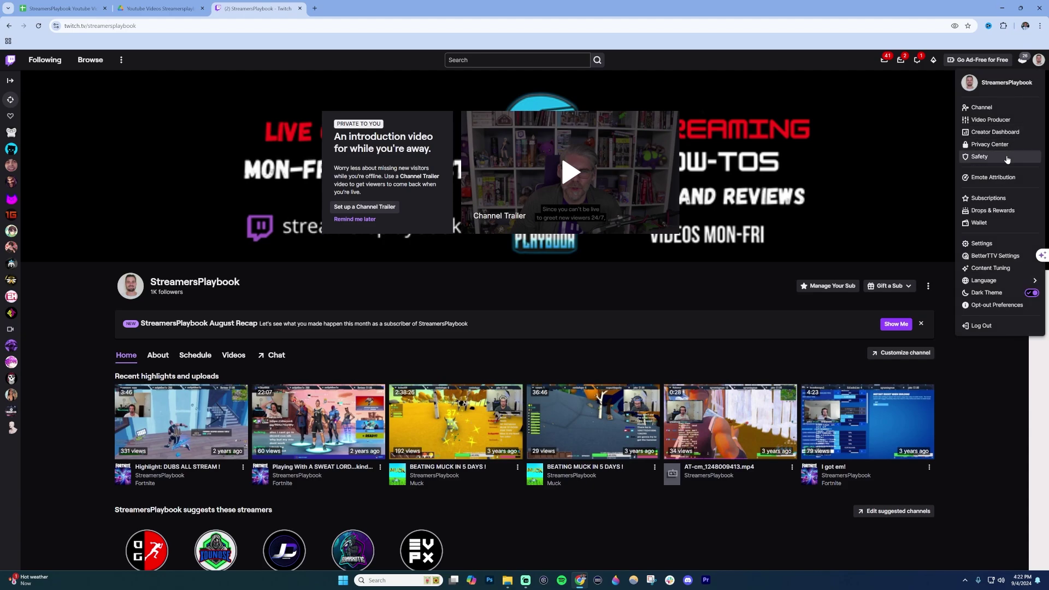
left_click(995, 131)
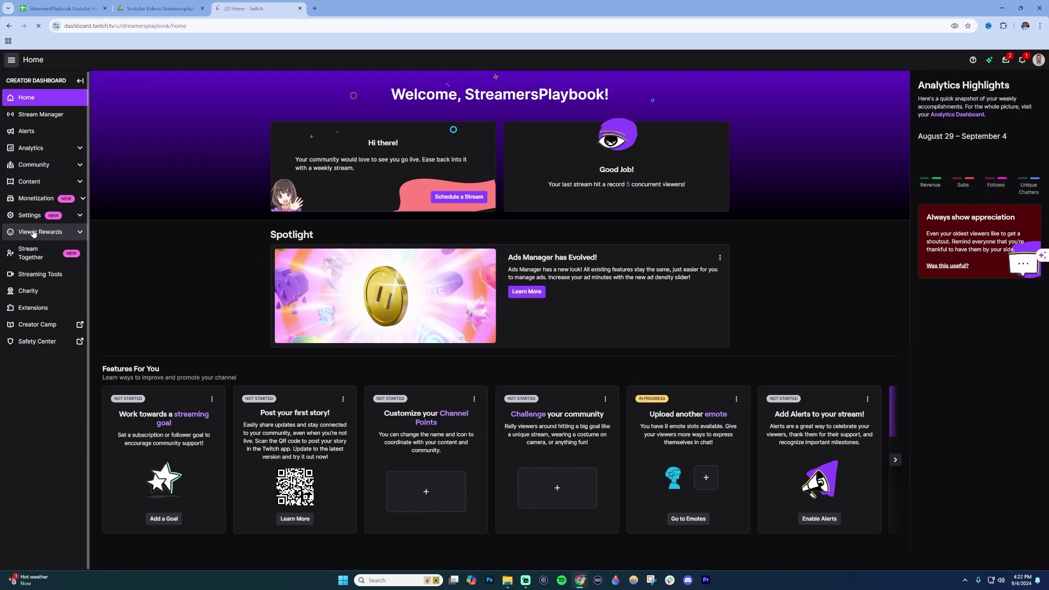
left_click(31, 217)
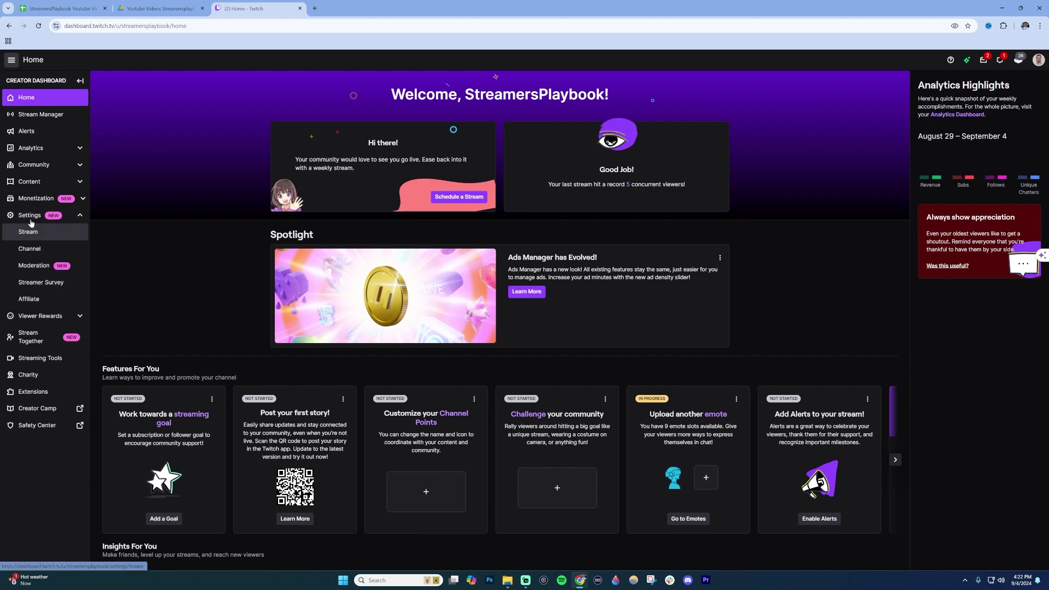
- Under Moderation's AutoMod Controls, bring up the Blocked terms and phrases list
left_click(30, 267)
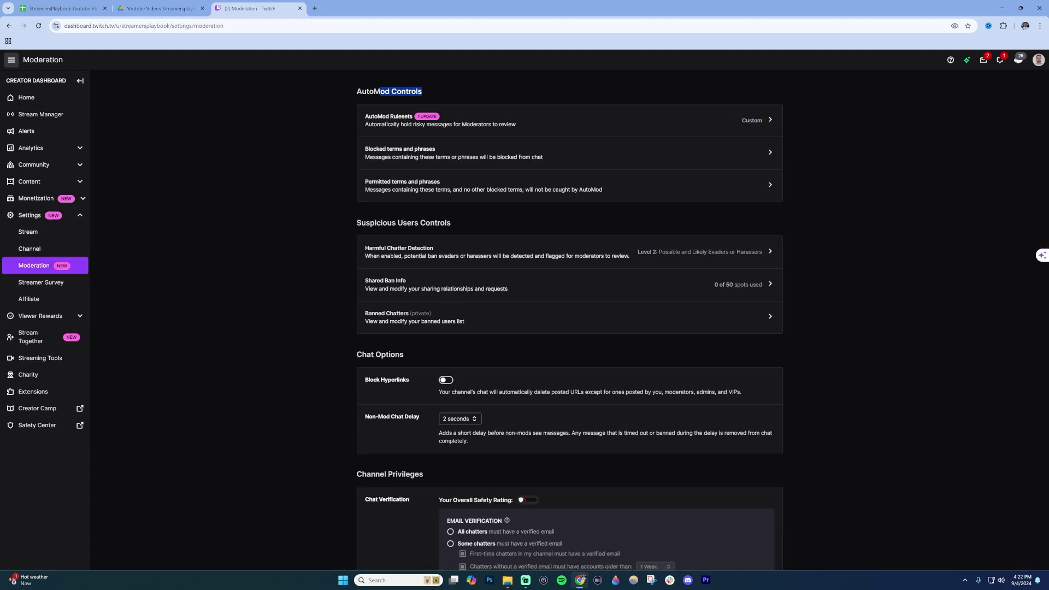
left_click_drag(429, 94, 361, 97)
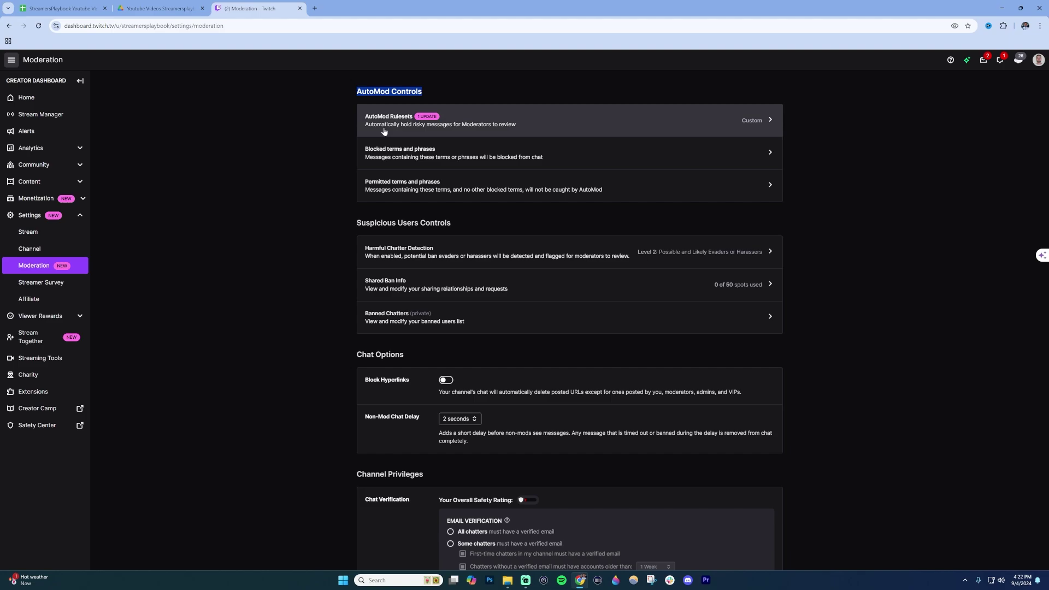
left_click(415, 159)
left_click(418, 159)
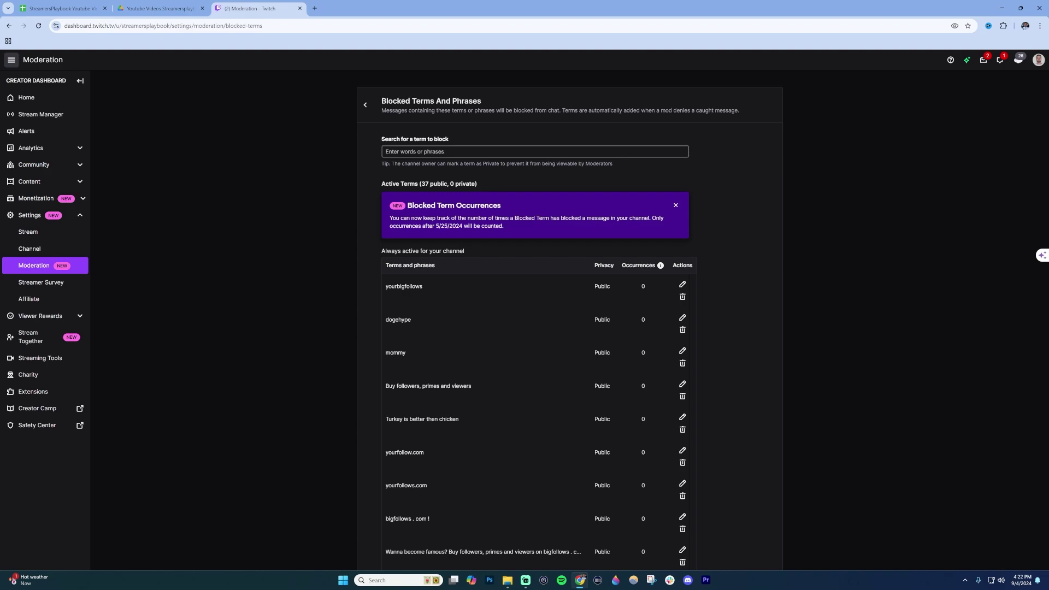
type("dfgdf")
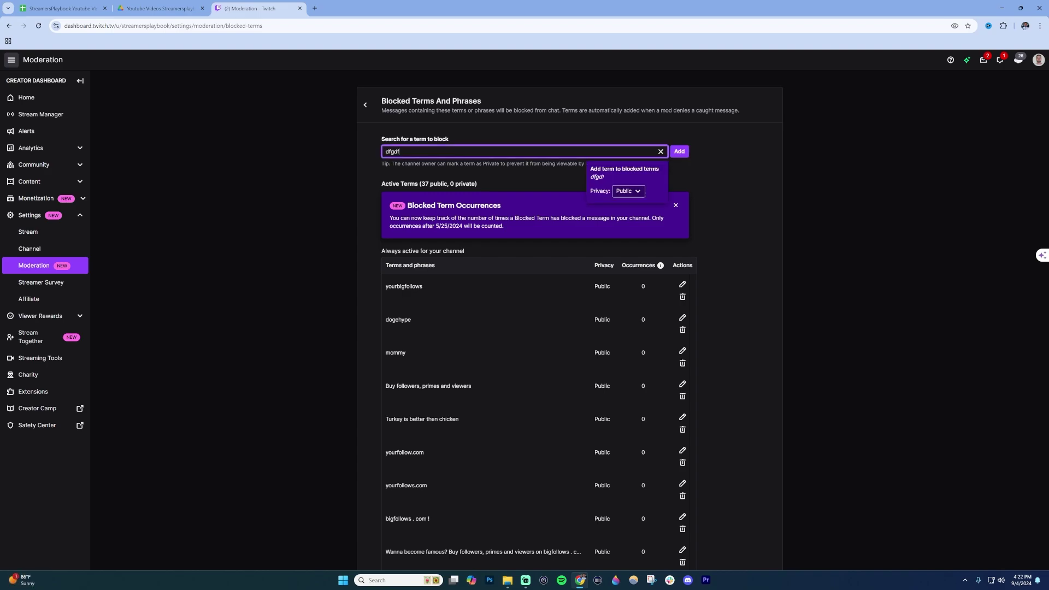
type("g")
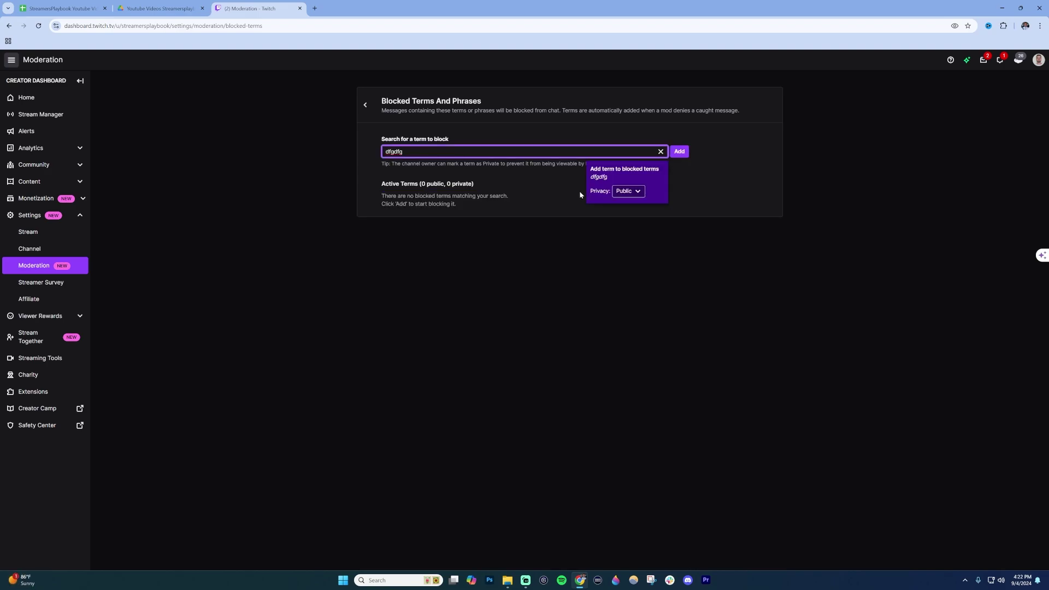
left_click(640, 193)
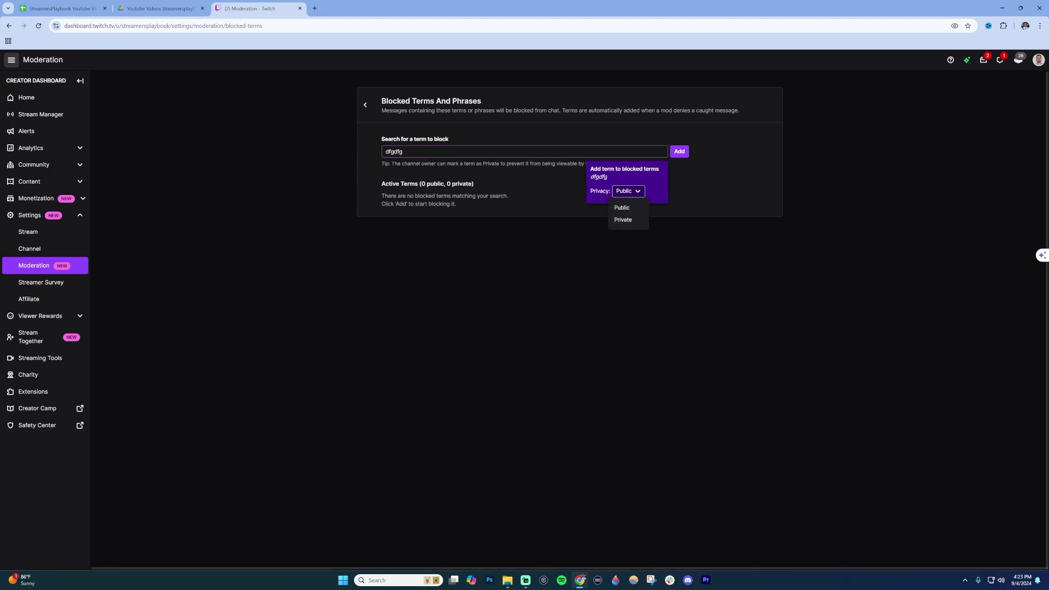
key("Escape")
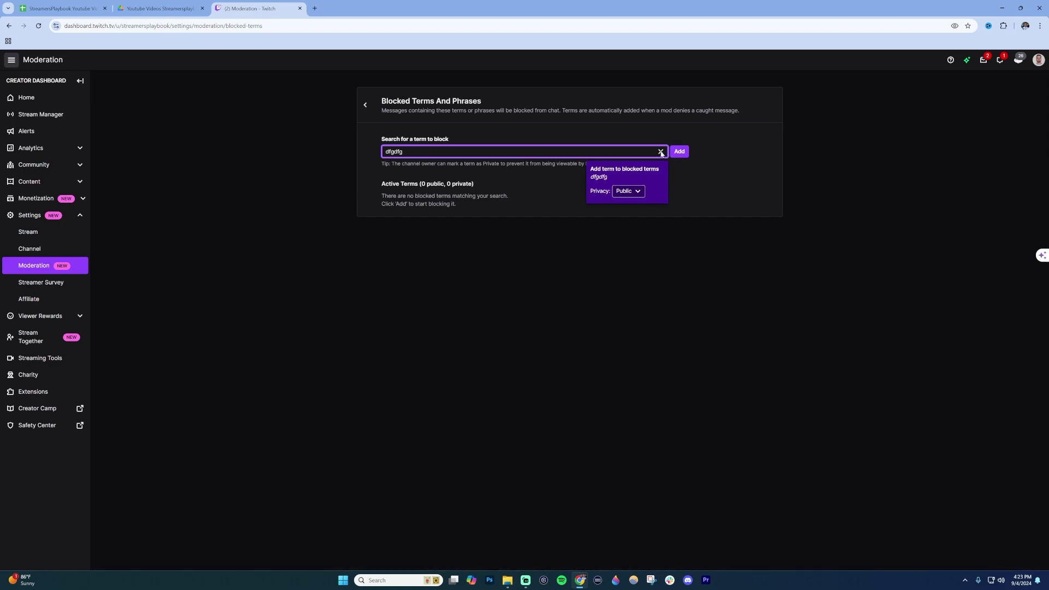
left_click(661, 152)
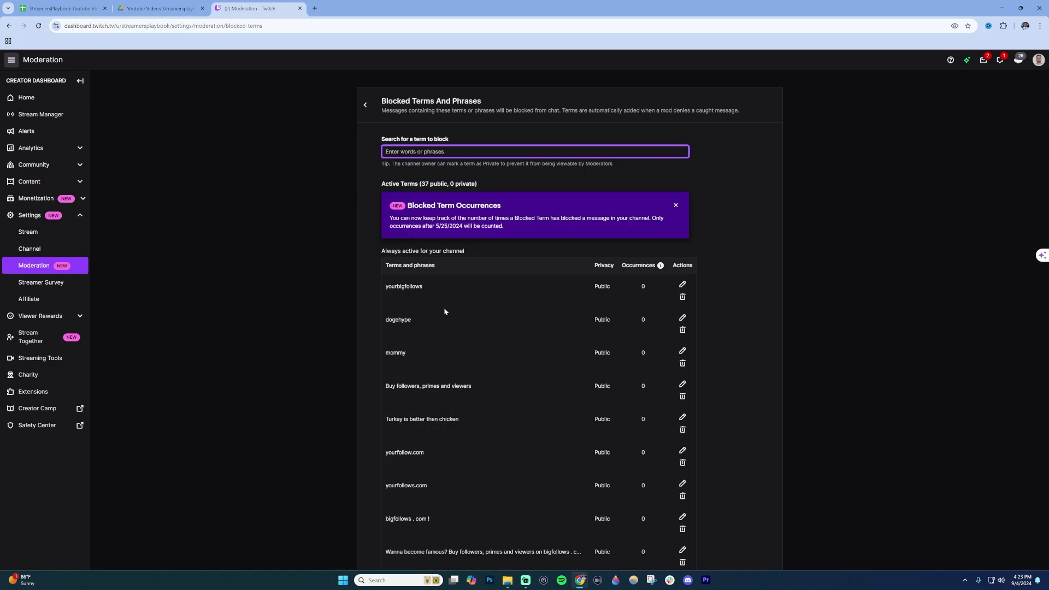